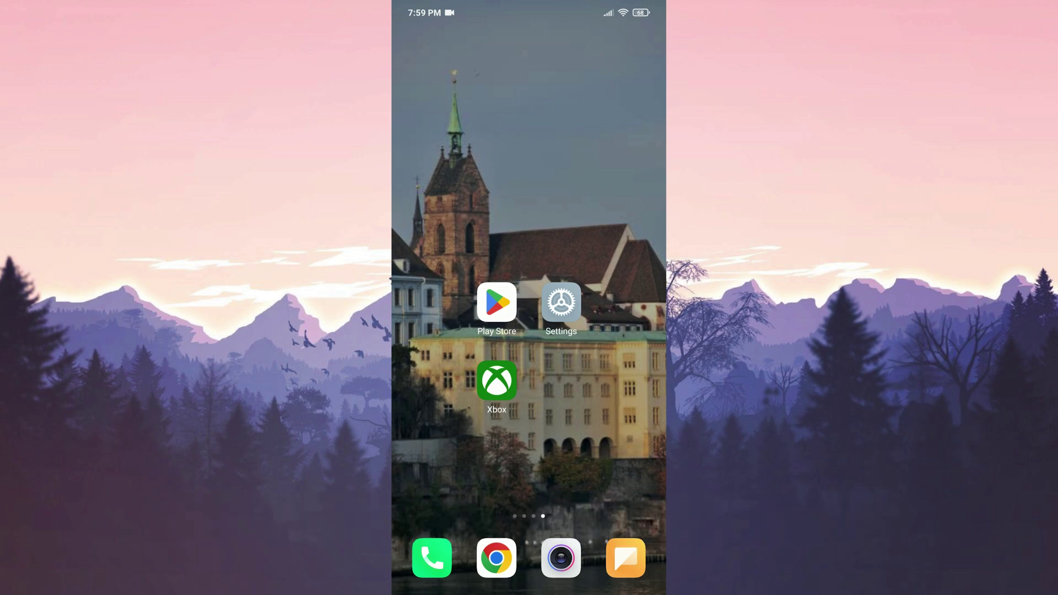
Clear all of the Xbox app's stored data from its App info storage page.
click(497, 380)
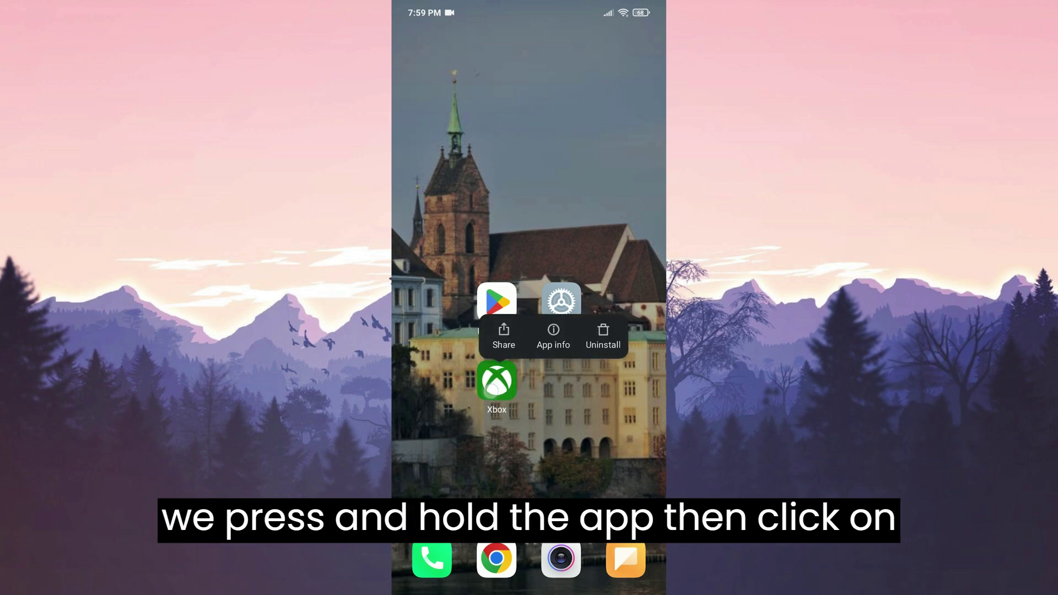
click(553, 339)
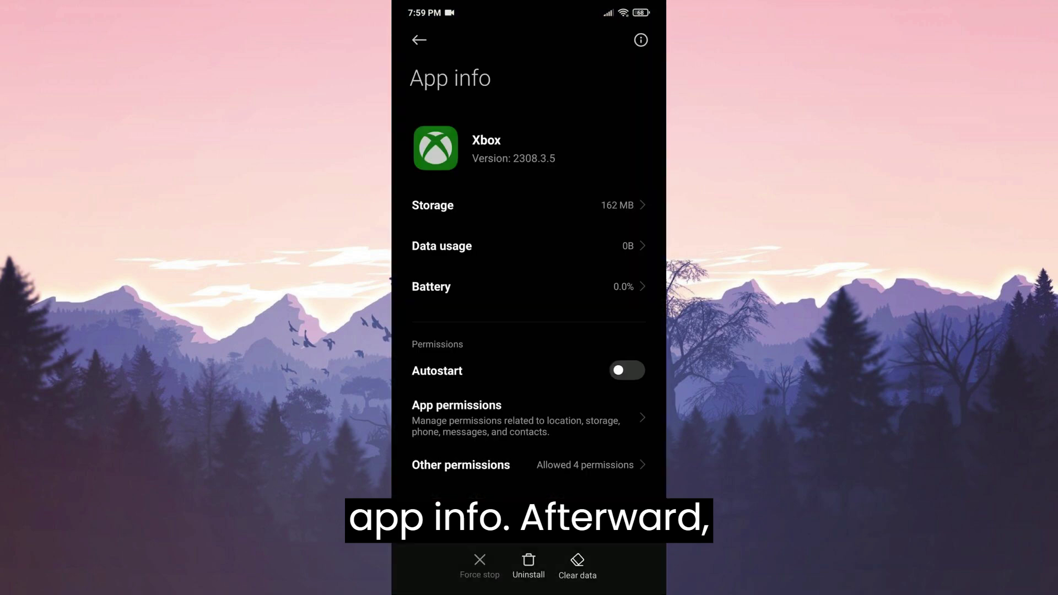
click(435, 205)
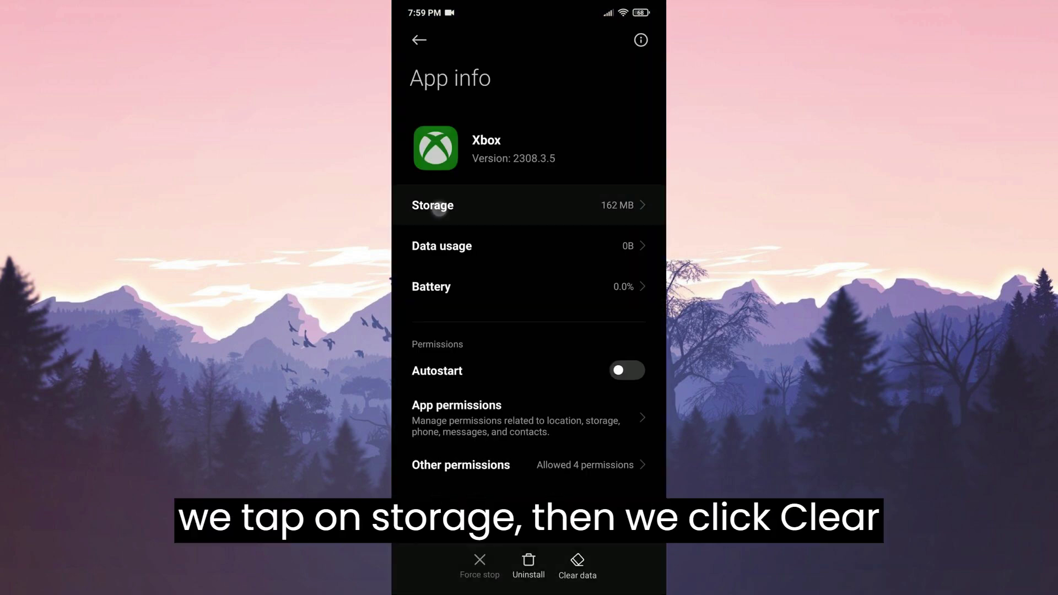
click(528, 566)
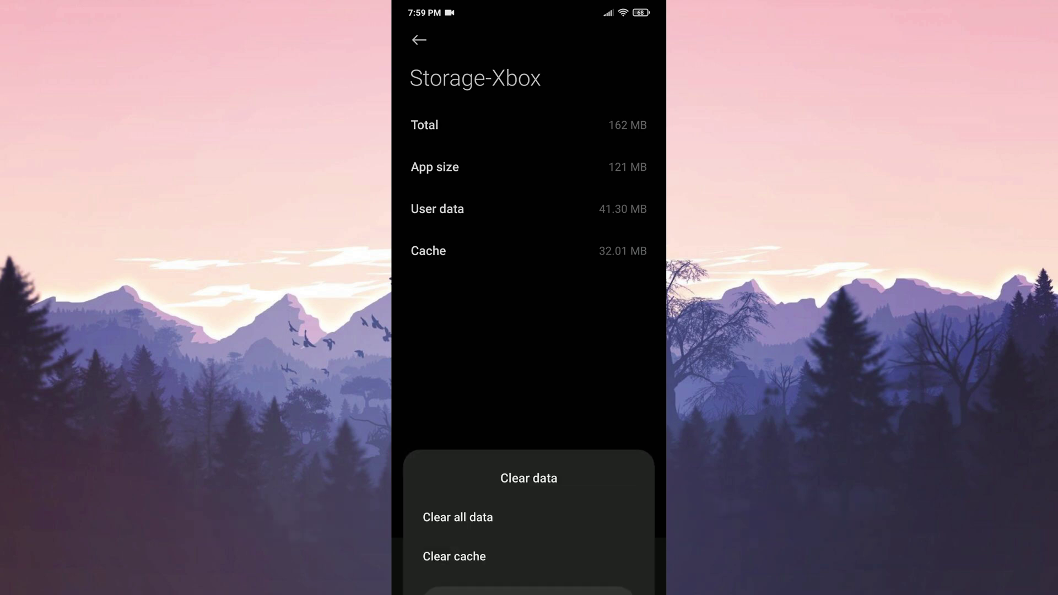
click(570, 469)
click(584, 551)
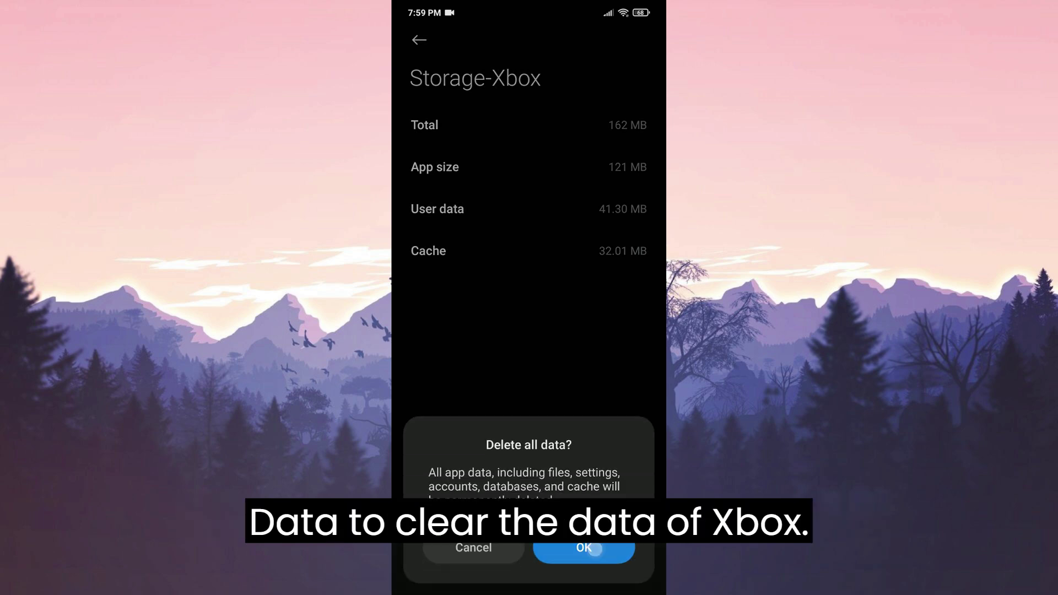
Uninstall the Xbox app from the phone.
click(419, 40)
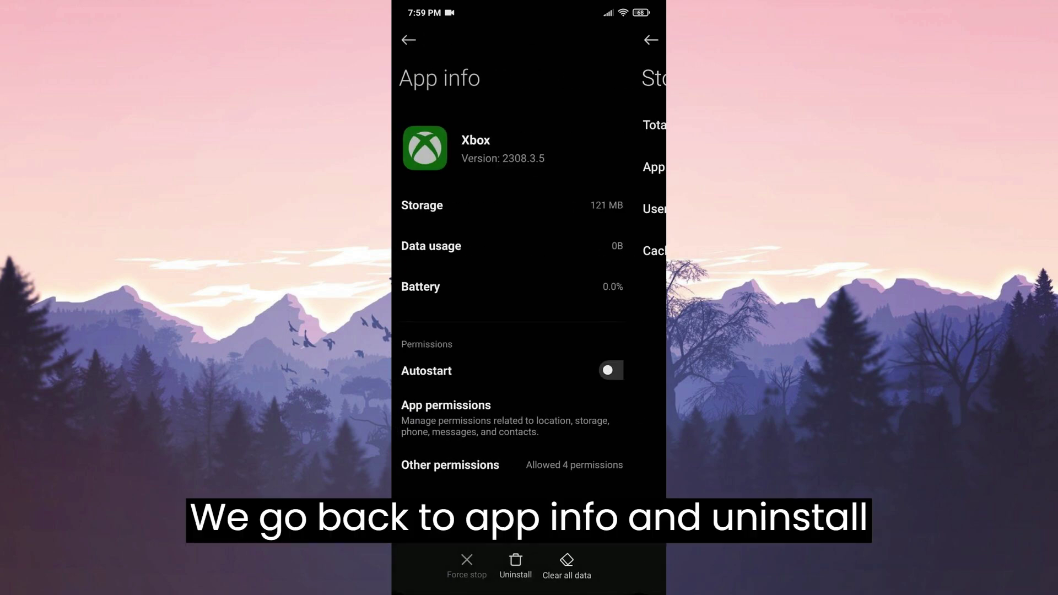
click(527, 565)
click(584, 547)
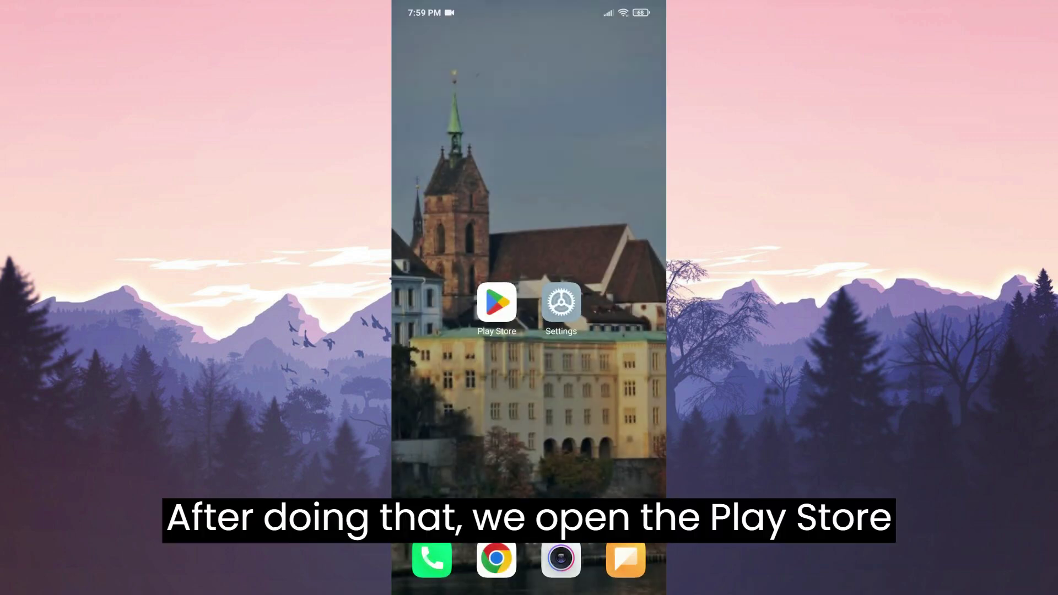
Install the Xbox app again from the Google Play Store.
click(495, 300)
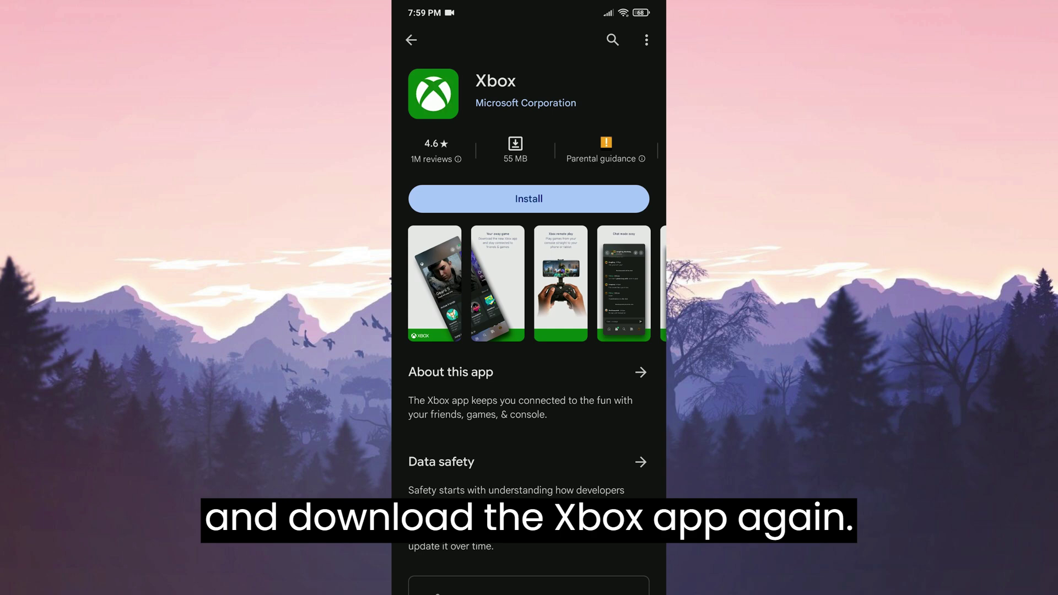
click(434, 195)
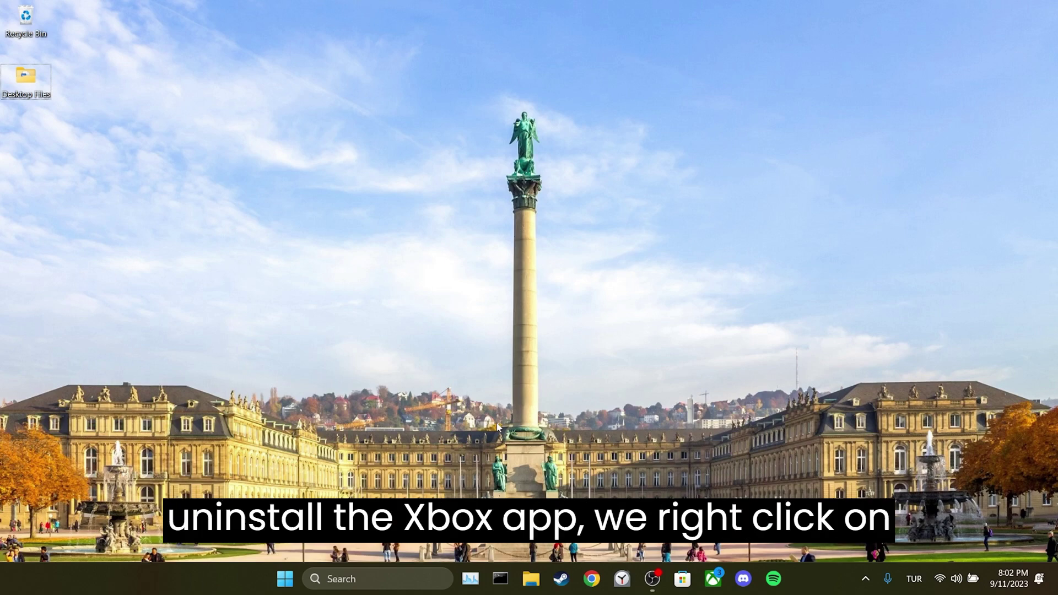
Go to Settings > Apps > Installed apps, listing all 128 installed apps.
right_click(281, 586)
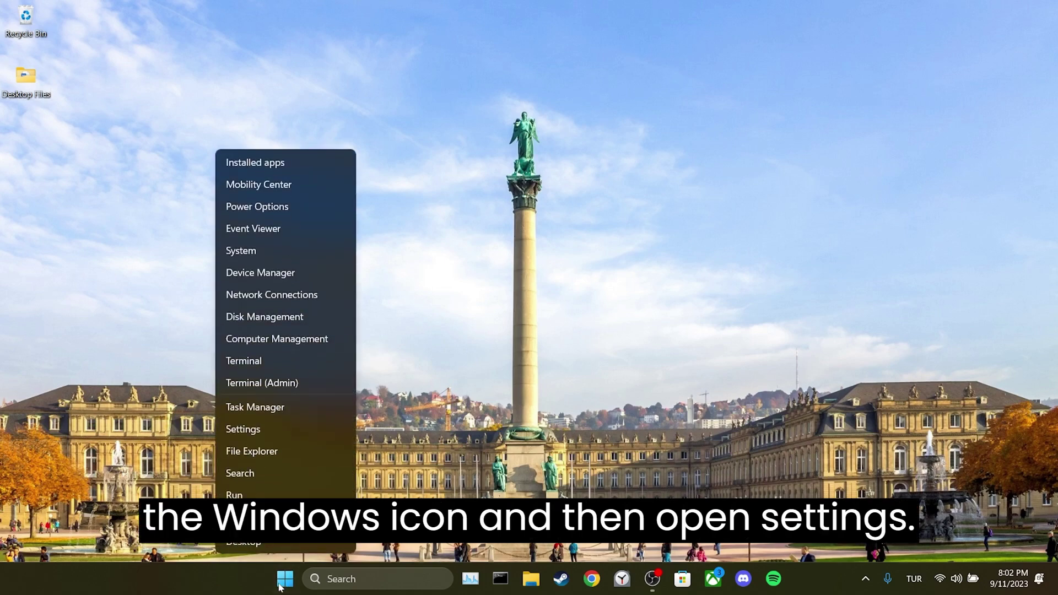
click(256, 428)
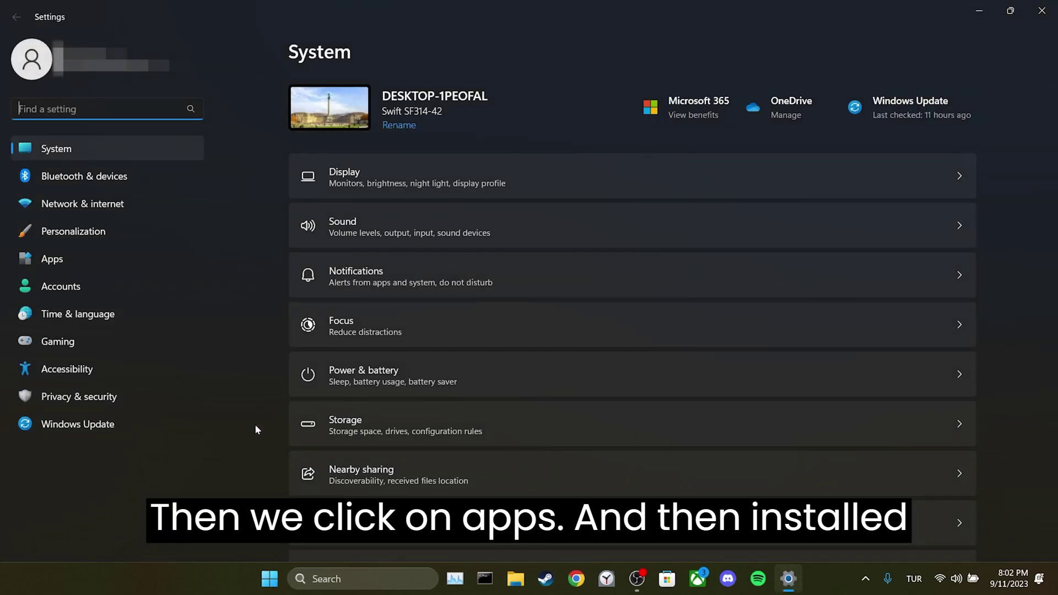
click(39, 263)
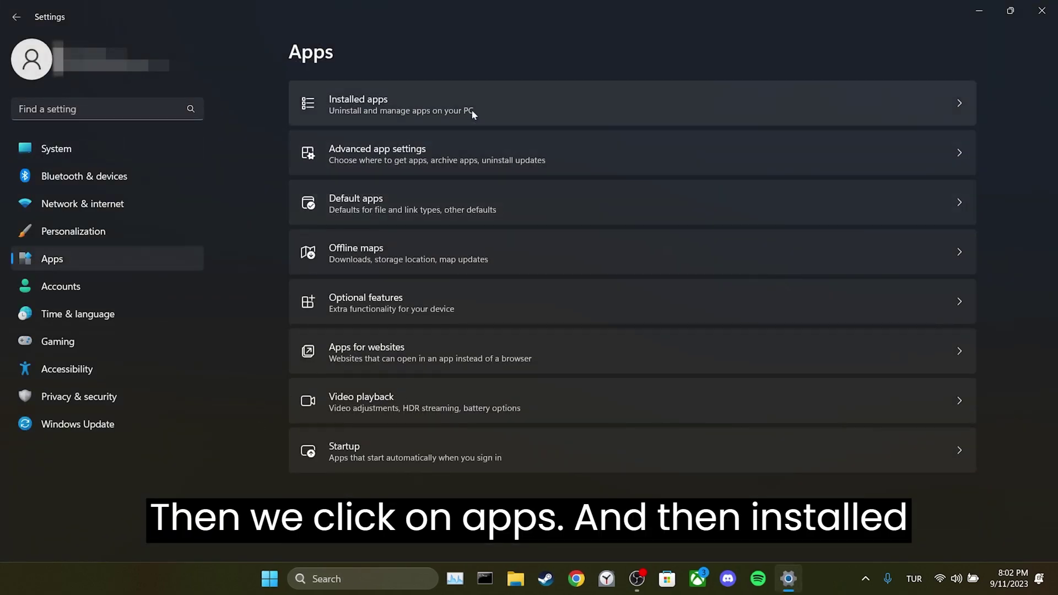
click(501, 100)
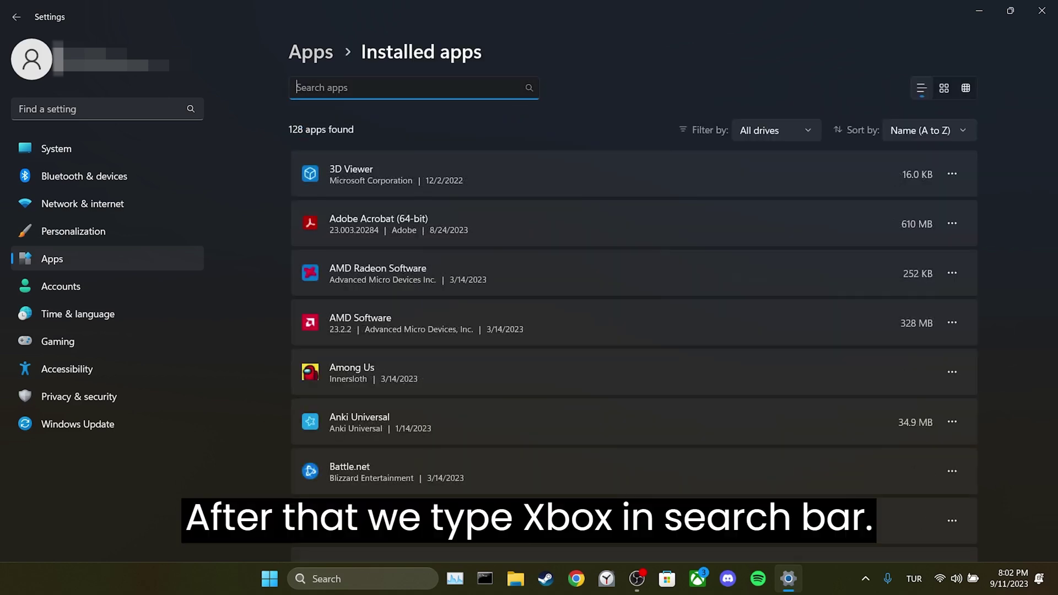
Find the Xbox app in Installed apps and reset its data from Advanced options.
text(xbox)
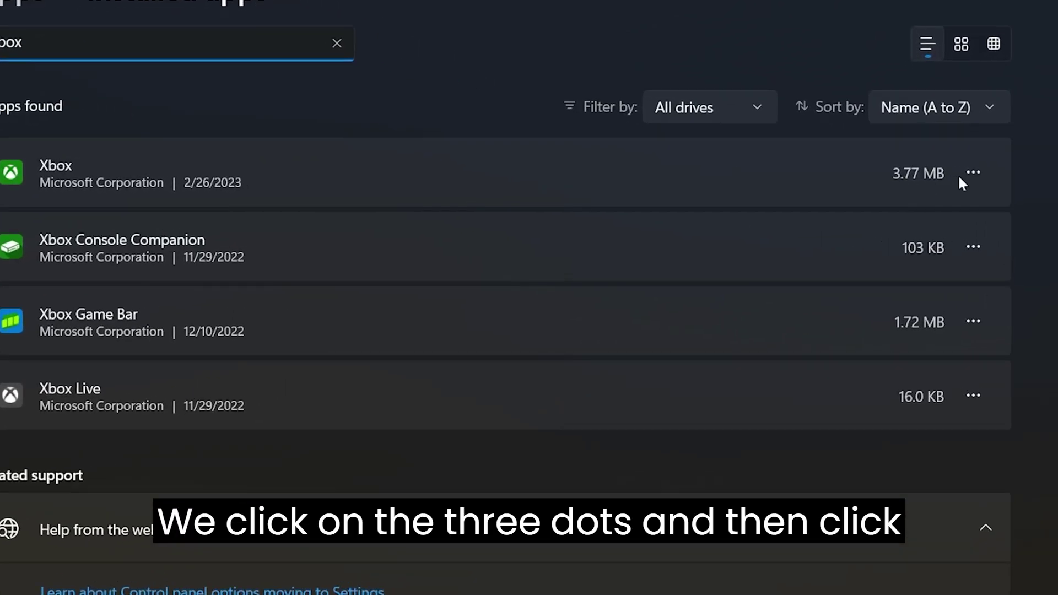
click(951, 173)
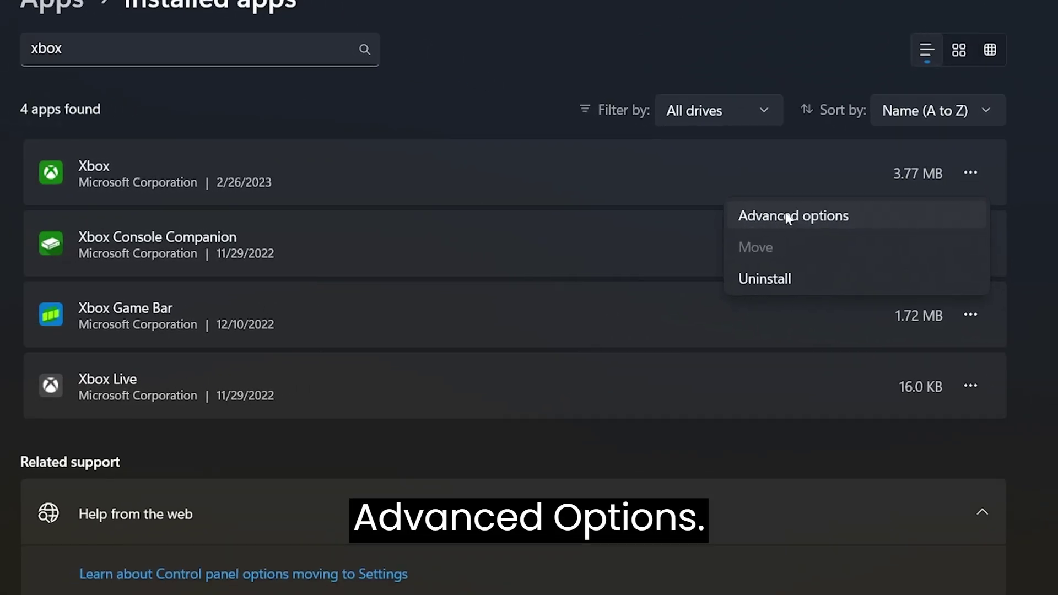
click(790, 213)
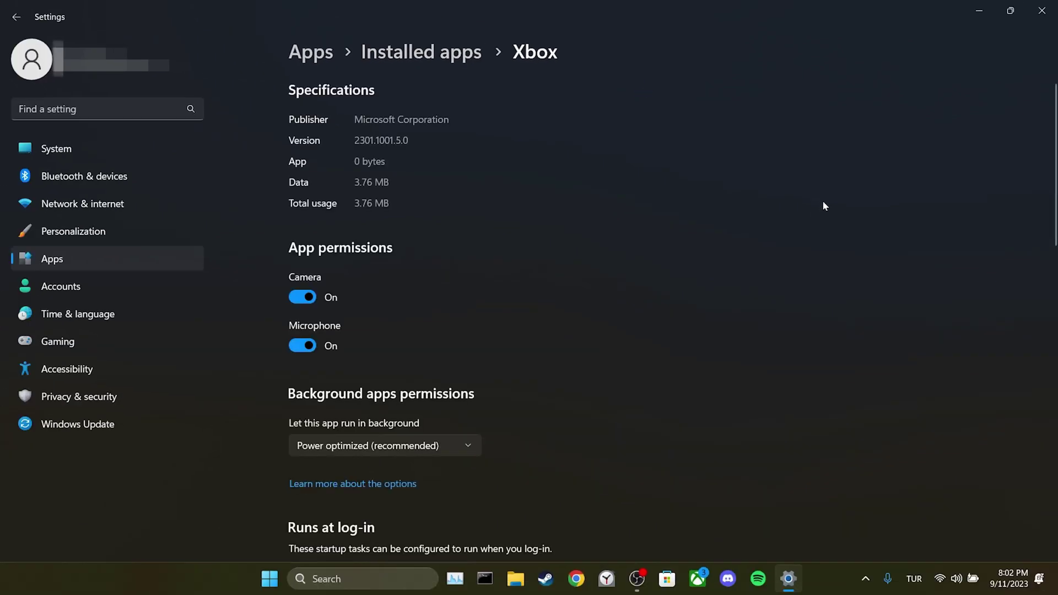
scroll(823, 206, down, 10)
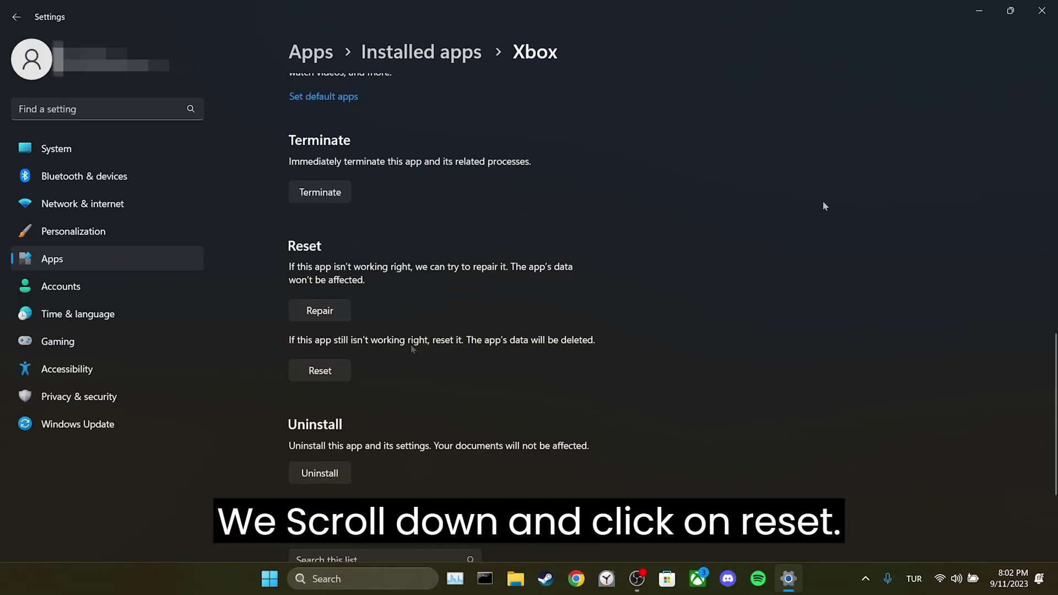
click(307, 376)
click(384, 334)
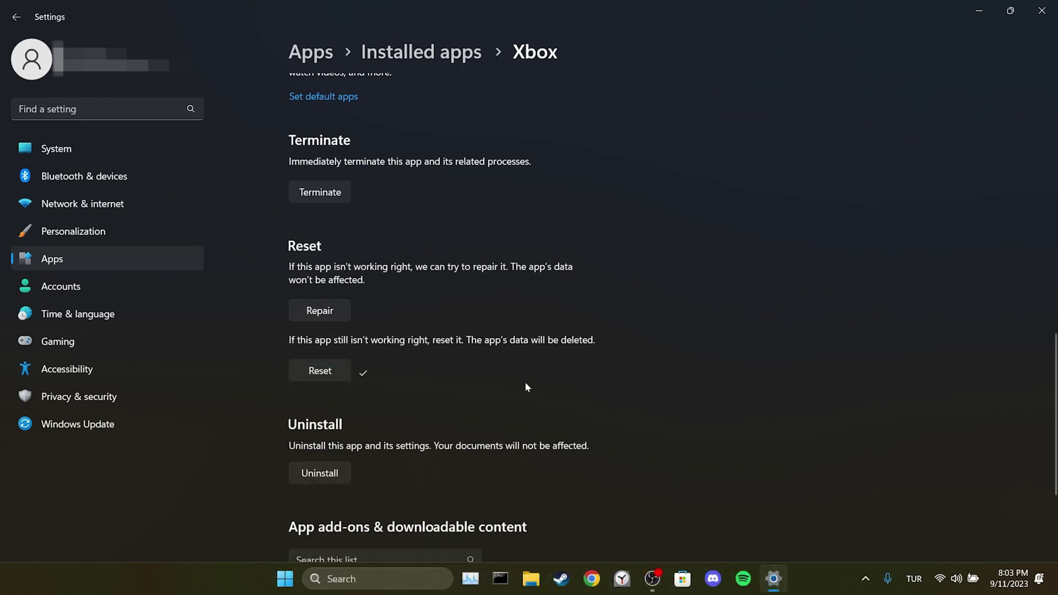
Uninstall the Xbox app from the PC and close Settings.
click(334, 480)
click(390, 440)
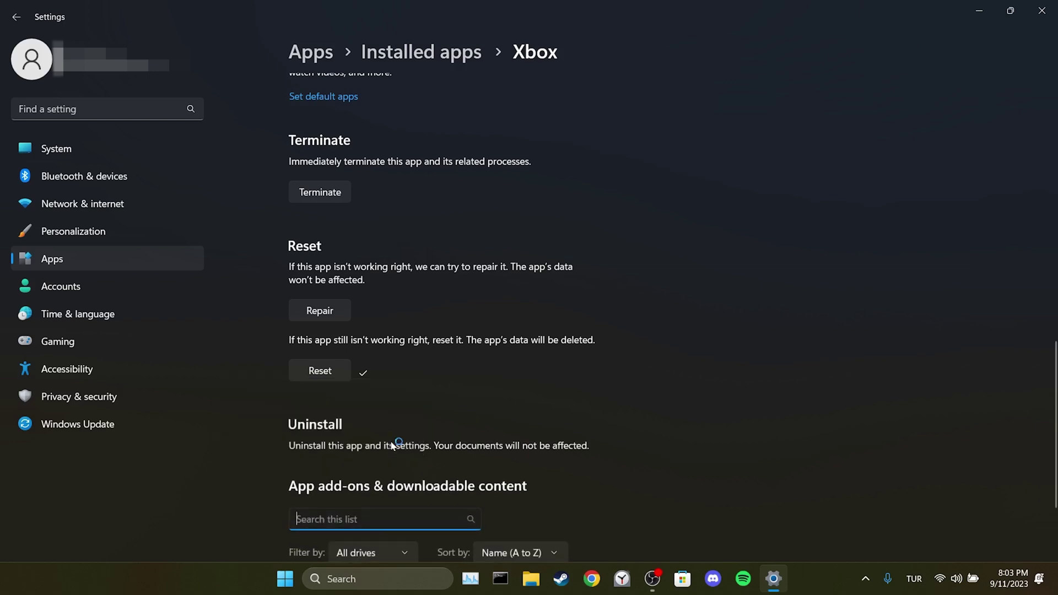
click(1042, 11)
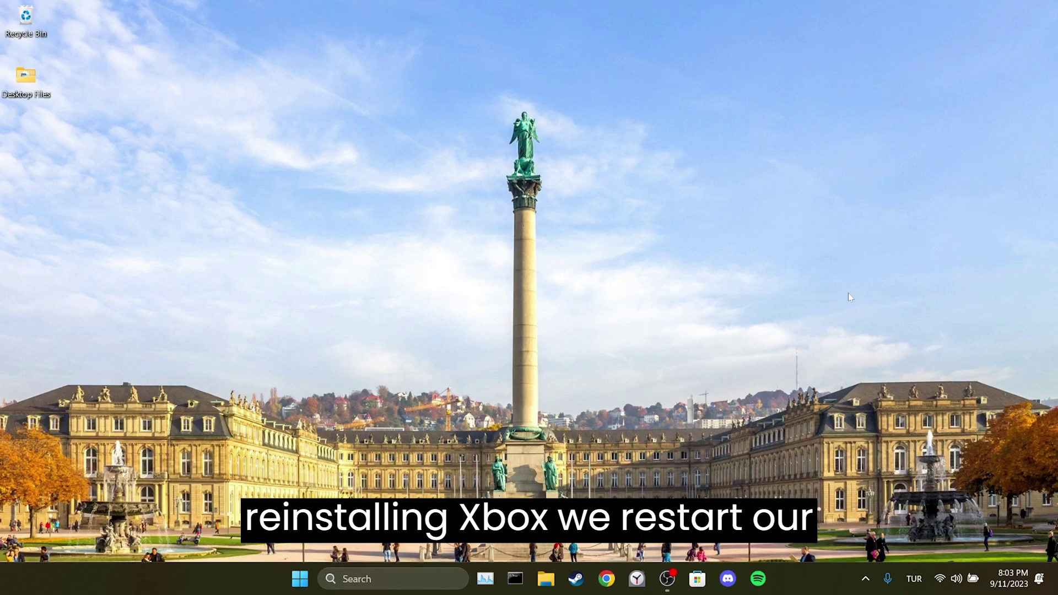
Restart the PC from the Alt+F4 shutdown dialog, then launch Microsoft Store from the taskbar.
key(alt+F4)
key(Down)
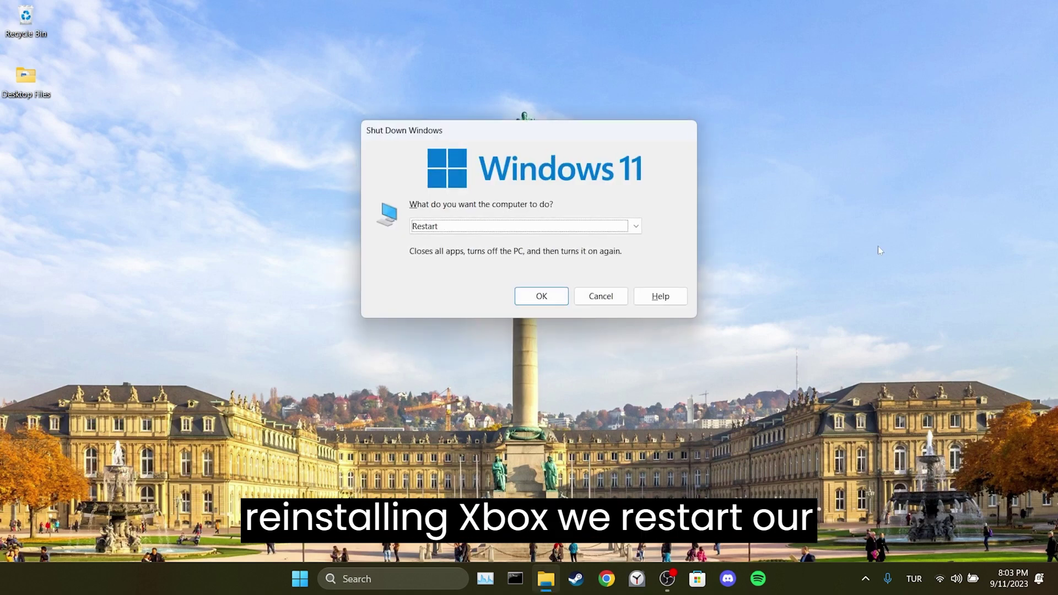
key(Return)
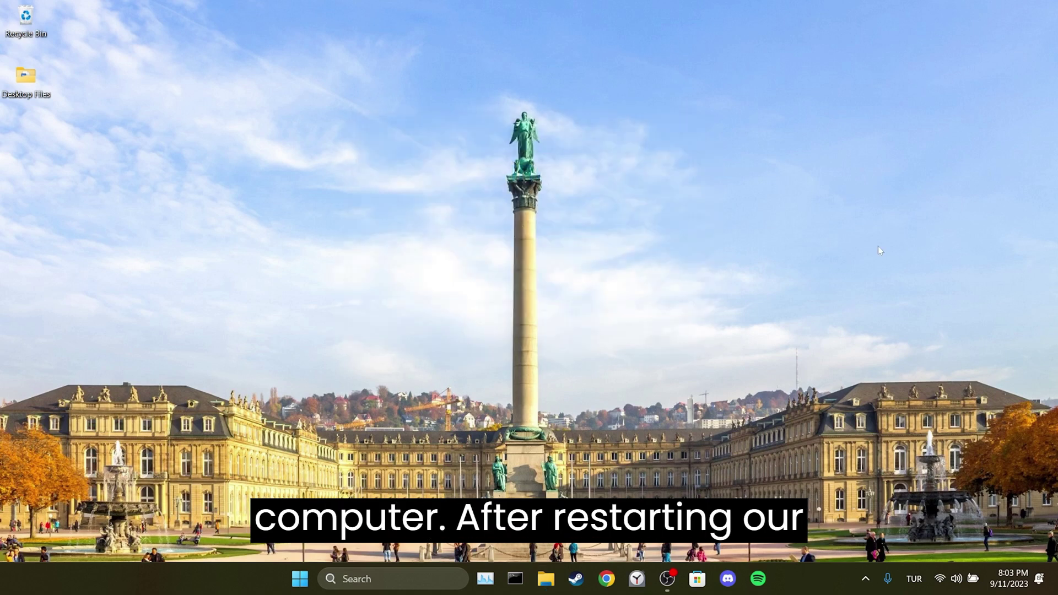
click(697, 578)
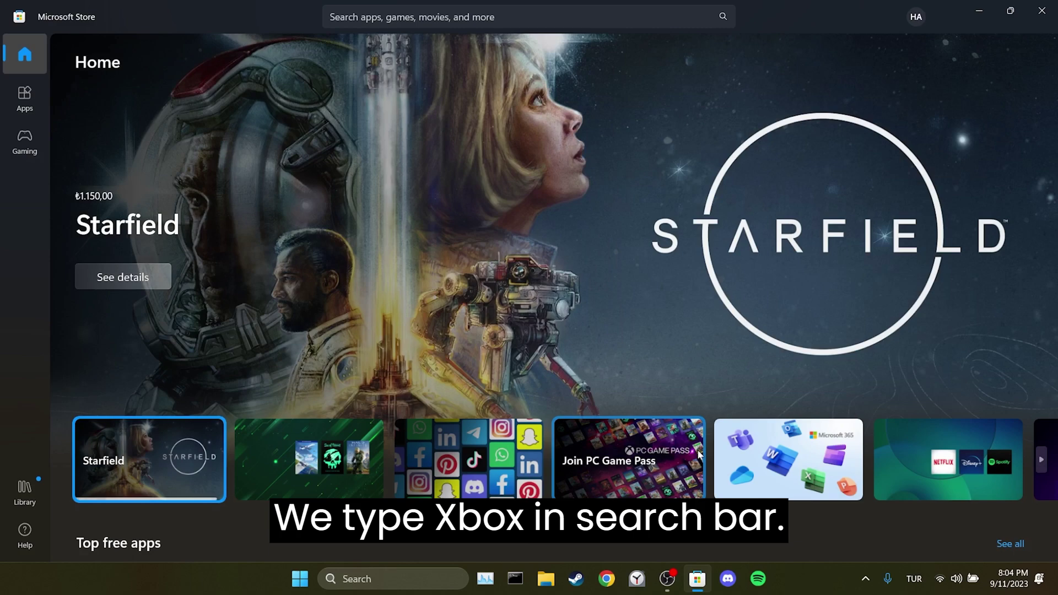
Search the Microsoft Store for 'xbox' and install the Xbox app.
click(418, 16)
text(xbox)
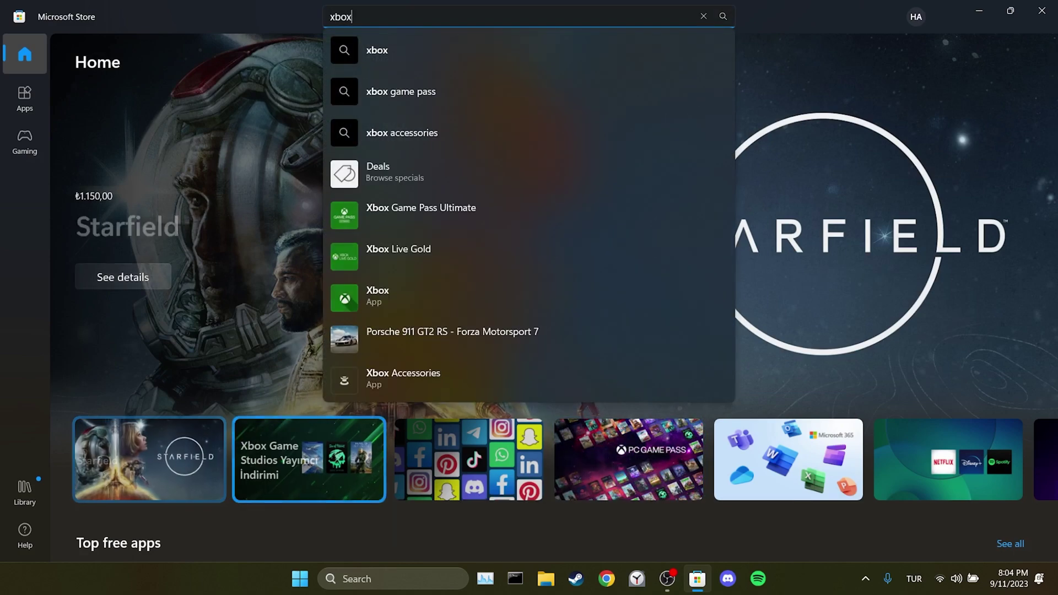
click(397, 46)
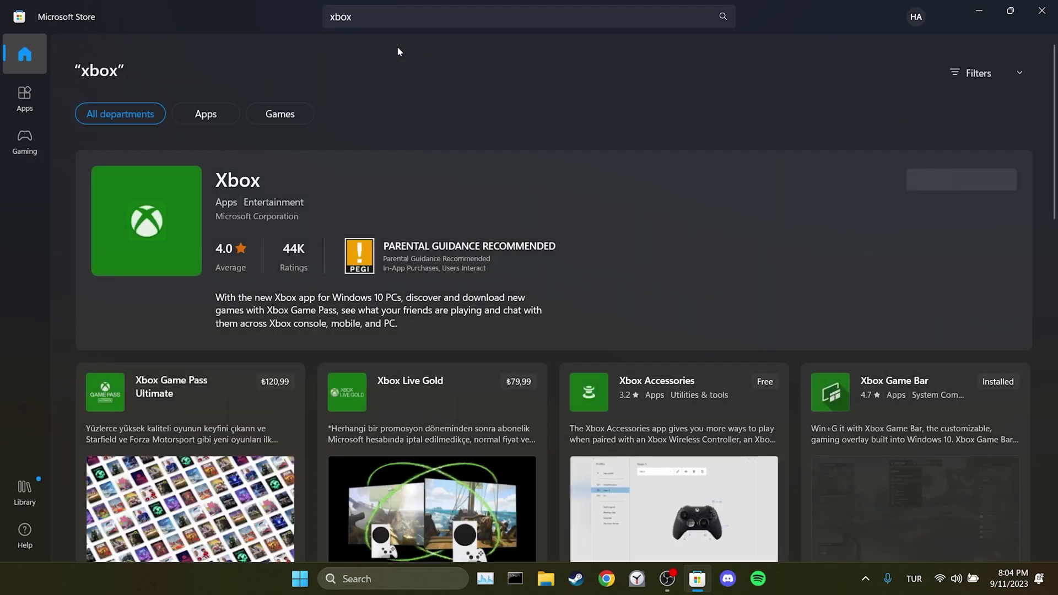
click(958, 180)
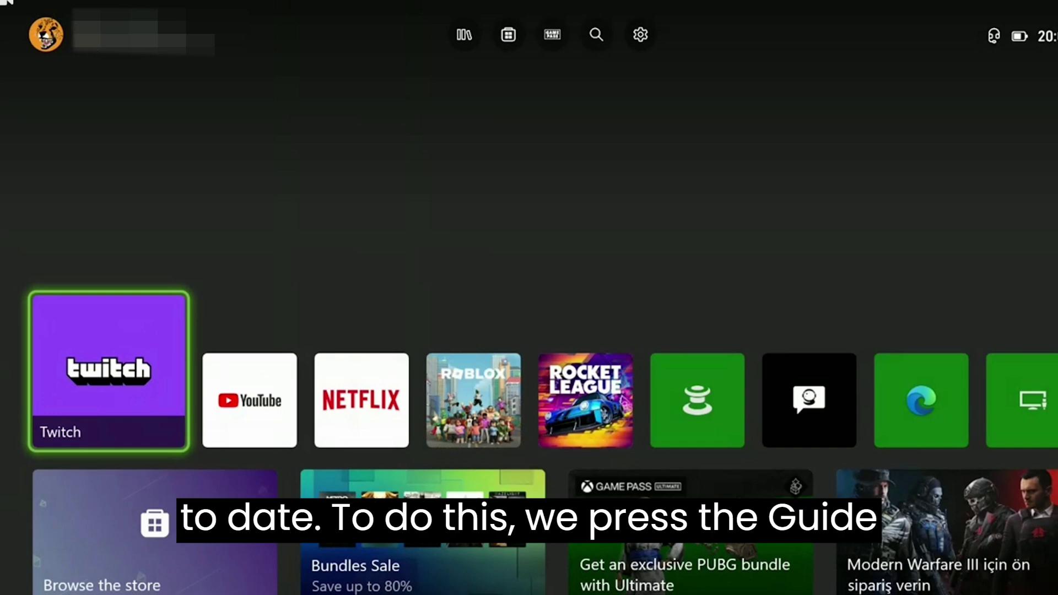
Check System > Updates in console Settings, confirm no update is available, and go back.
key(super)
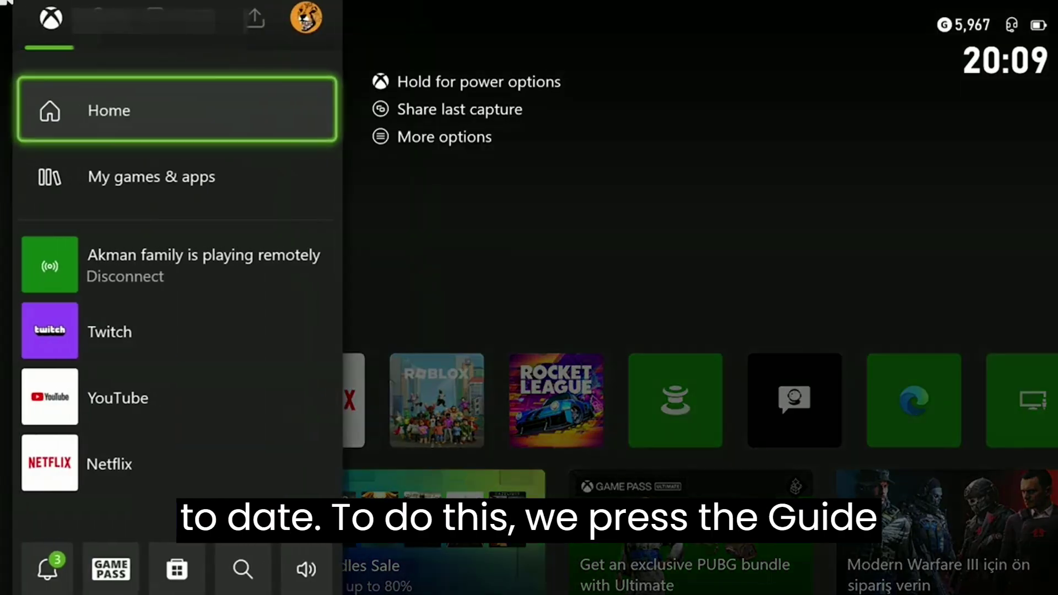
key(Right)
key(Right)
key(Right)
key(Right)
key(Right)
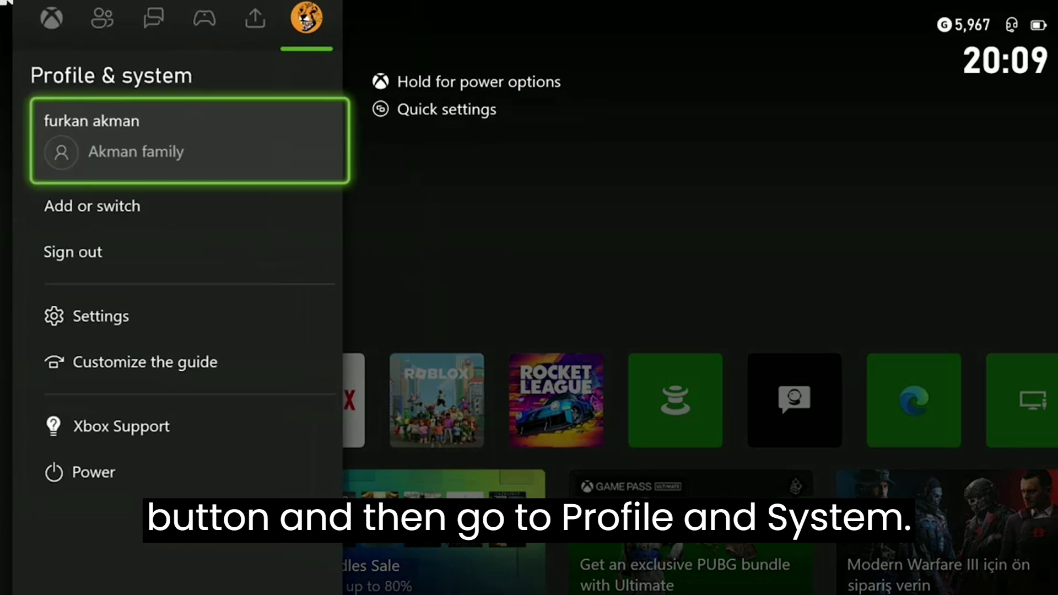
key(Down)
key(Down)
key(Down)
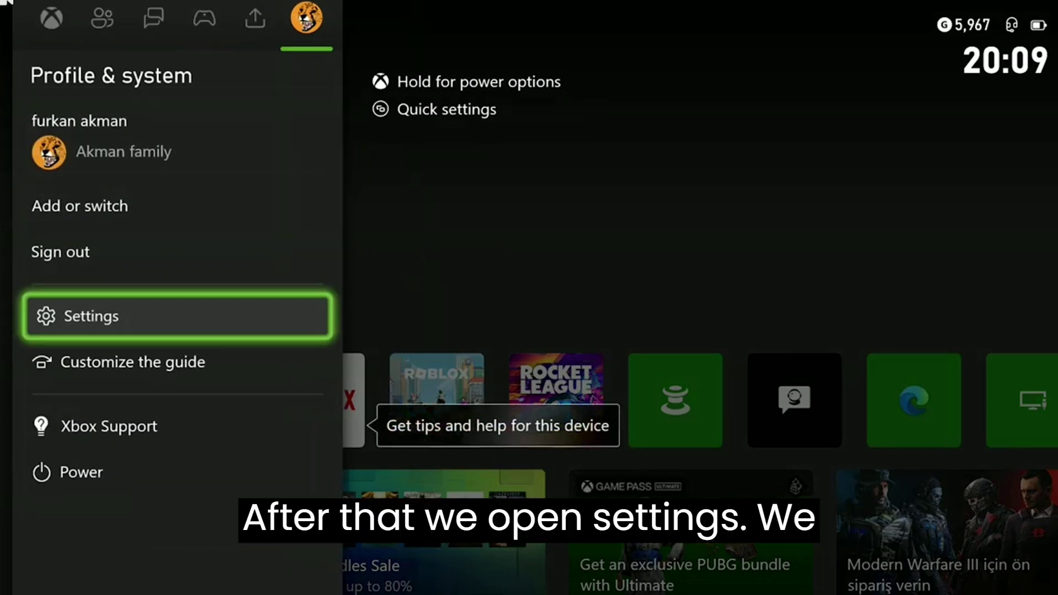
key(Return)
key(Down)
key(Down)
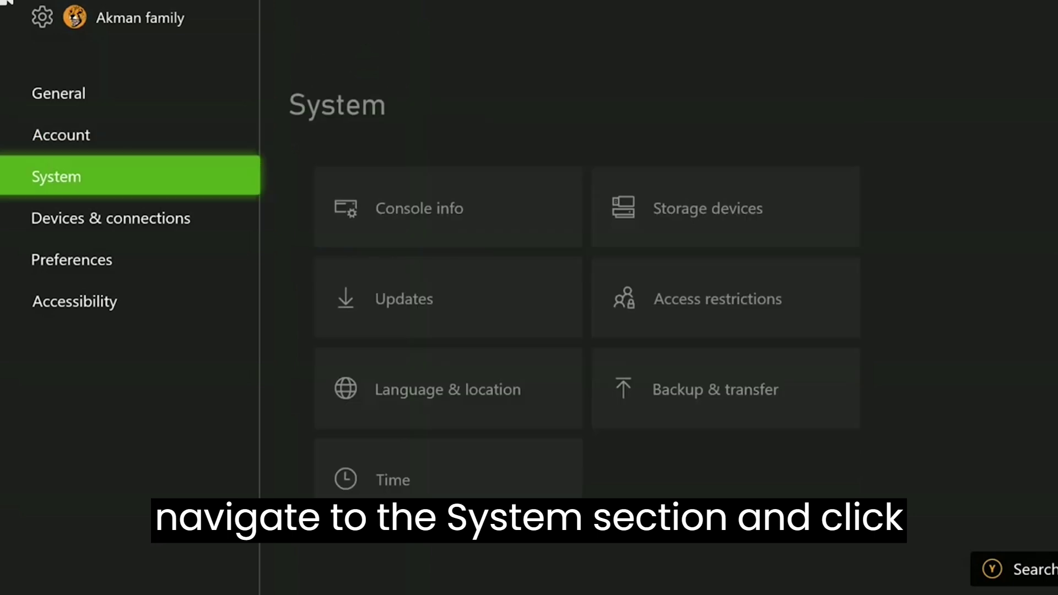
key(Right)
key(Down)
key(Down)
key(Up)
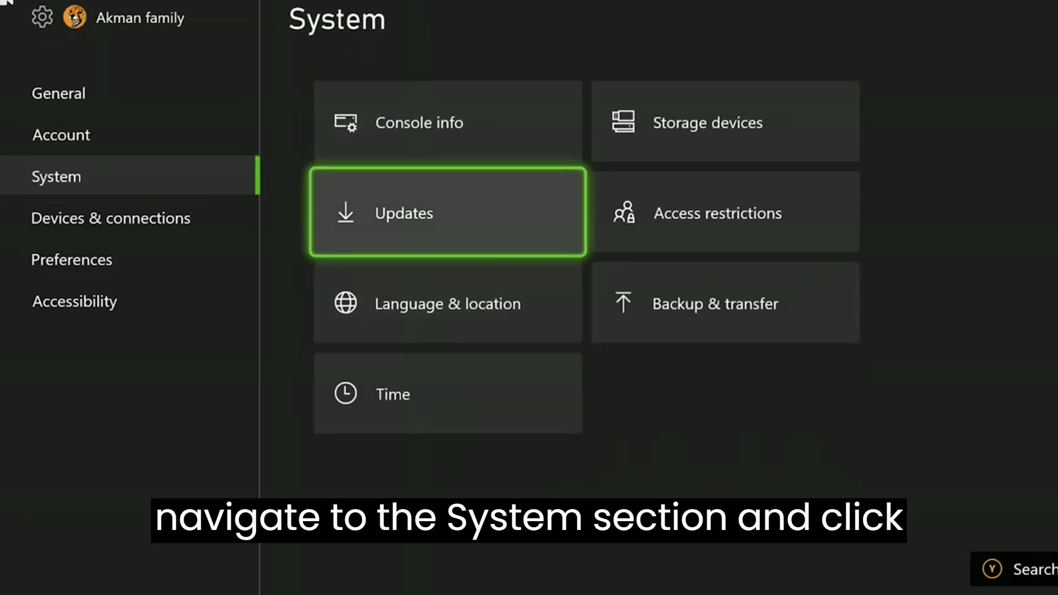
key(Return)
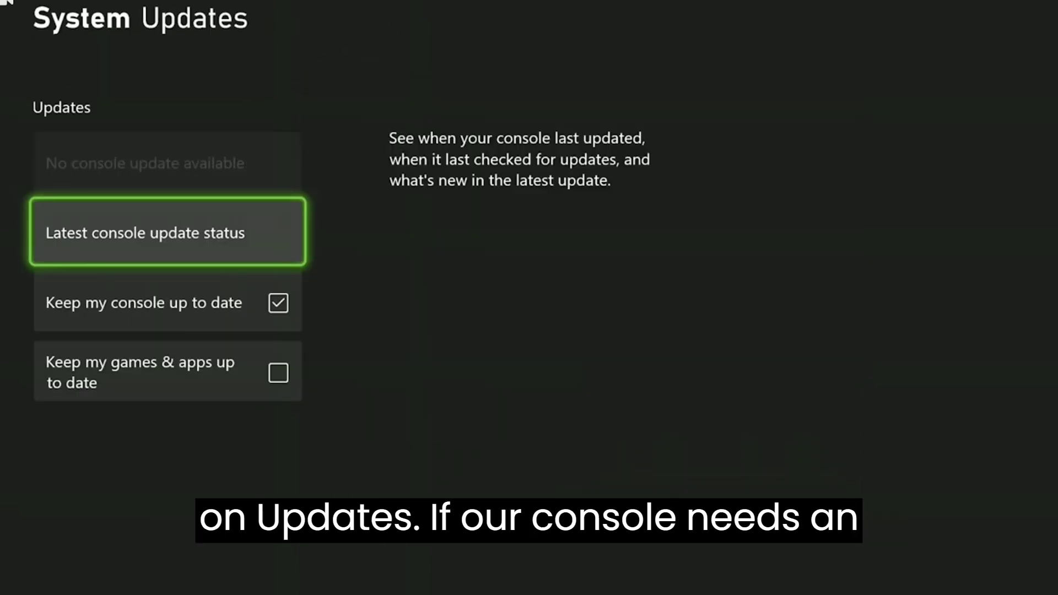
key(Escape)
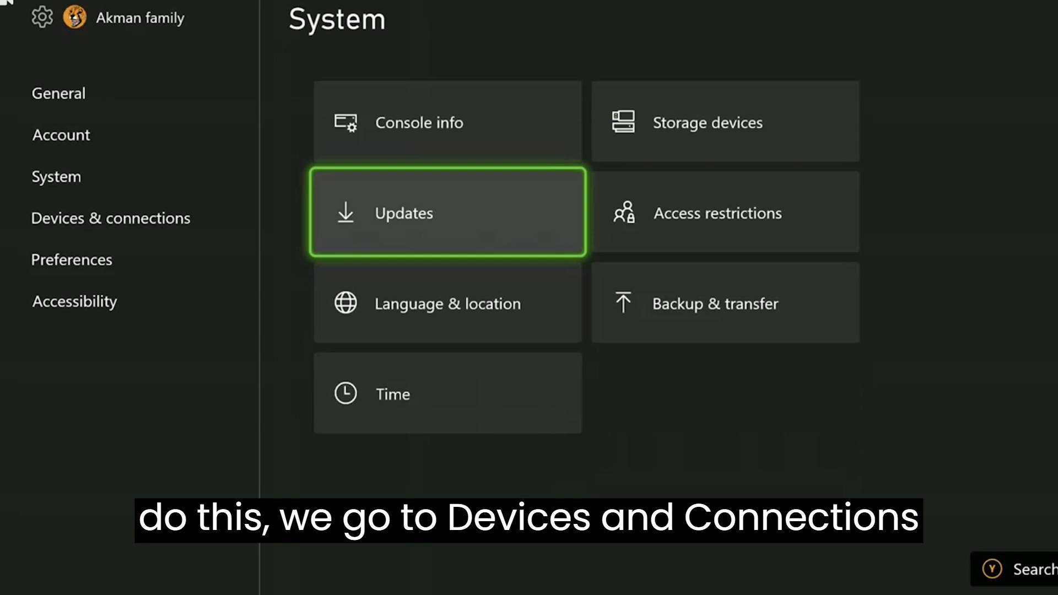
Clear persistent storage under Devices & connections > Blu-ray, then return to Devices & connections.
key(Left)
key(Down)
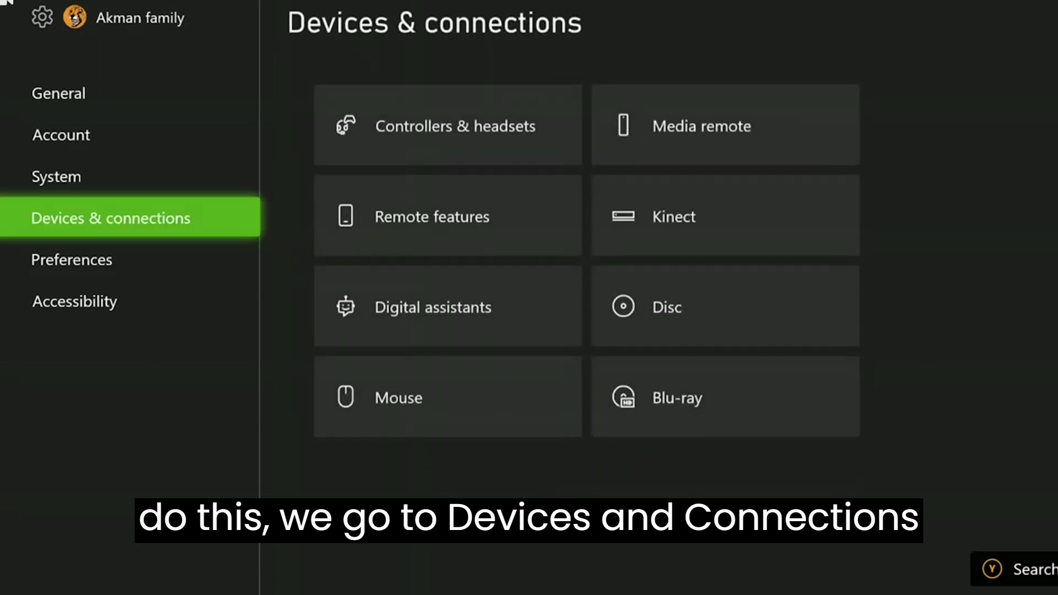
key(Right)
key(Right)
key(Down)
key(Down)
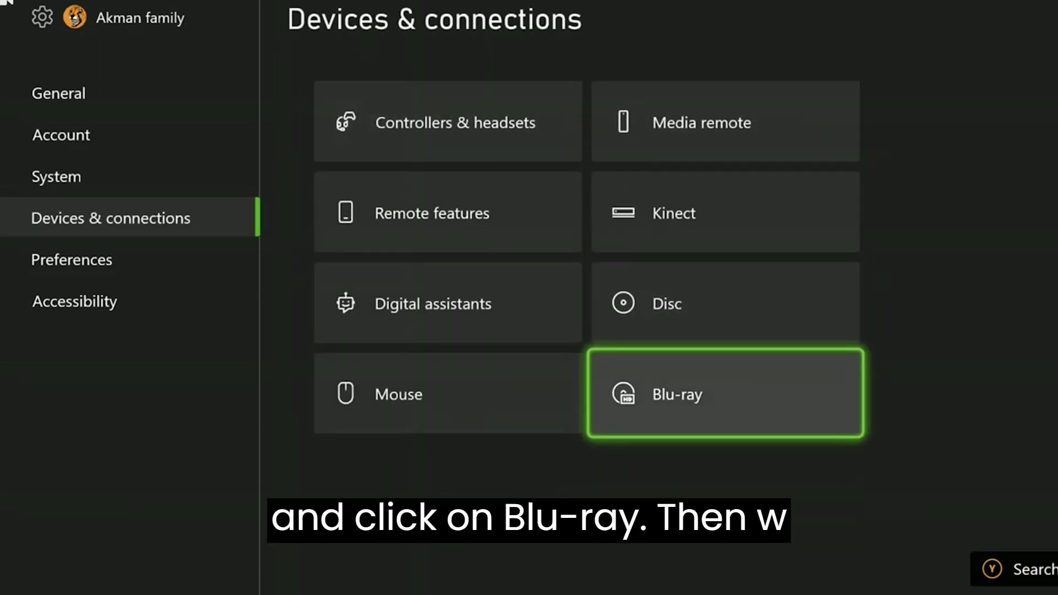
key(Return)
key(Down)
key(Down)
key(Return)
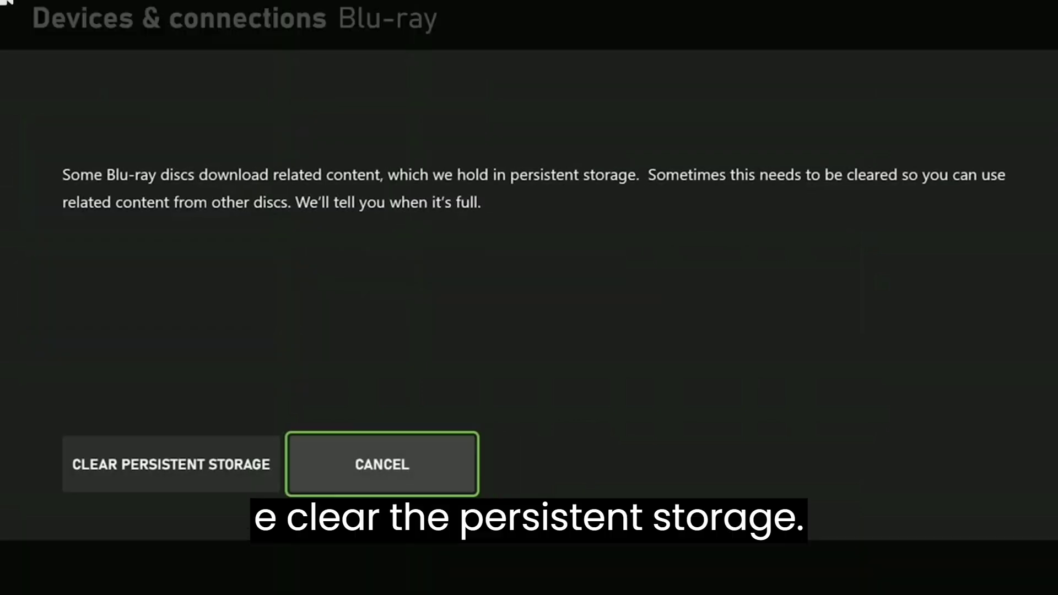
key(Left)
key(Return)
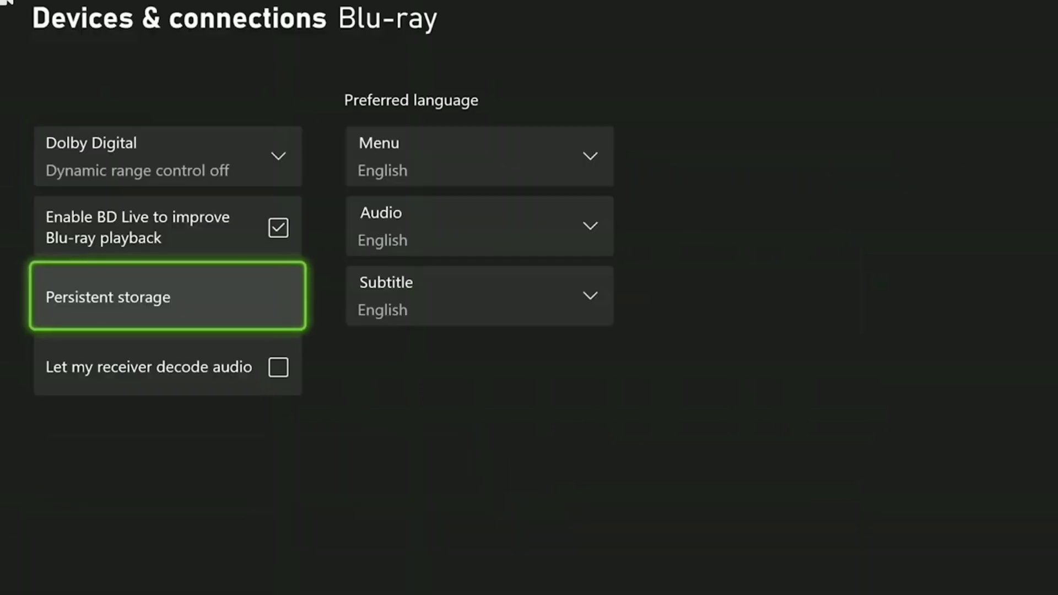
key(Escape)
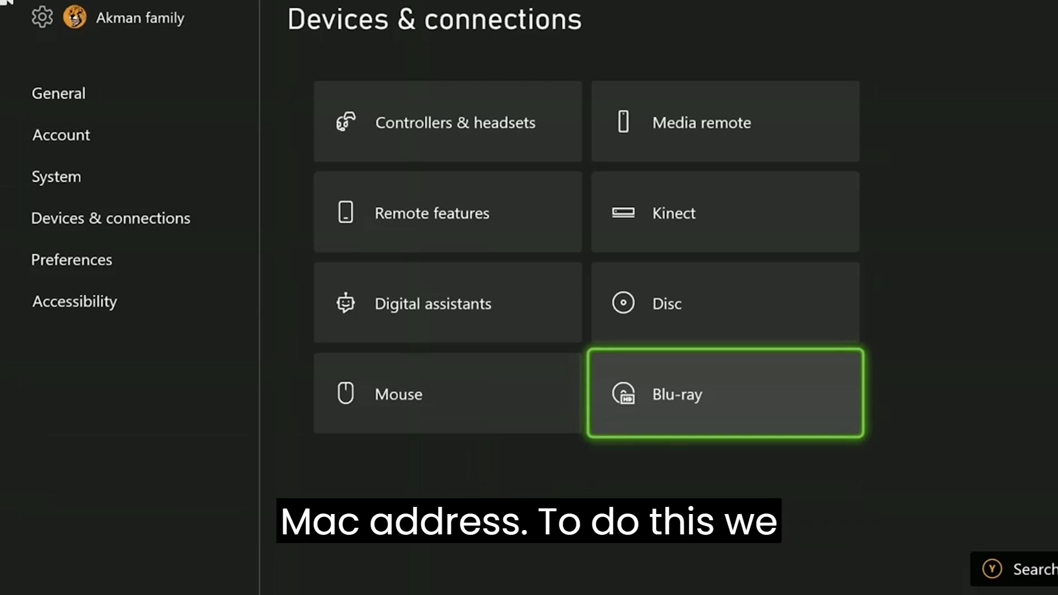
Go to General > Network settings > Advanced settings, showing the IP, DNS and Alternate MAC options.
key(Left)
key(Up)
key(Up)
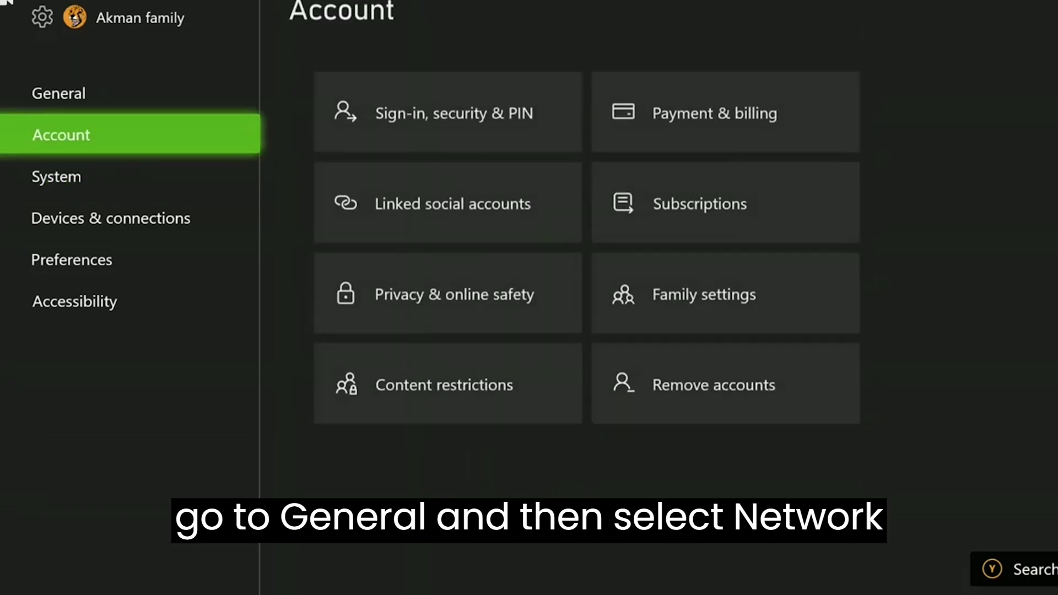
key(Up)
key(Right)
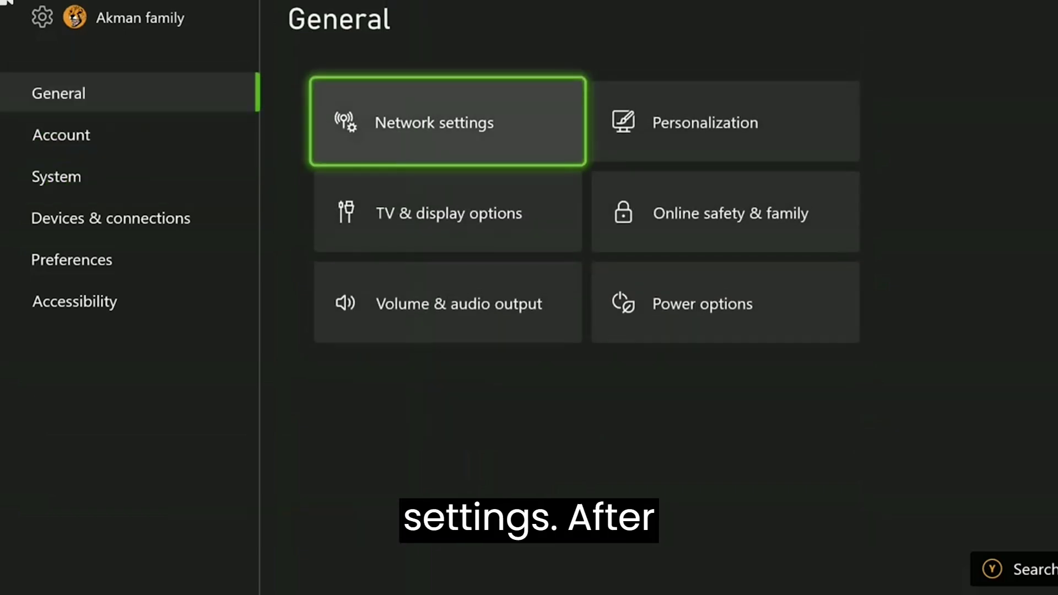
key(Return)
key(Right)
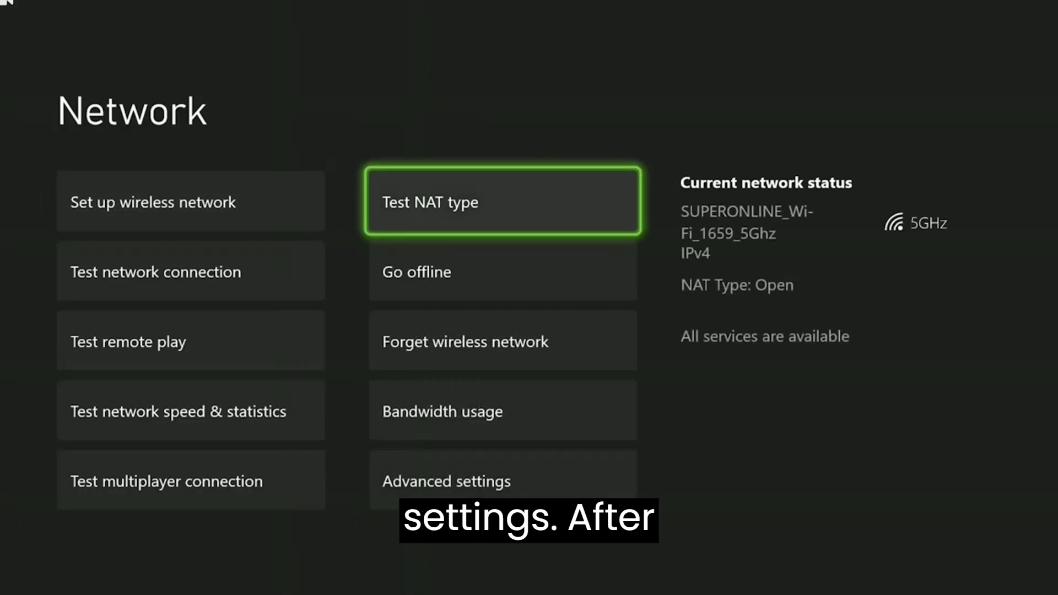
key(Down)
key(Down)
key(Down)
key(Down)
key(Return)
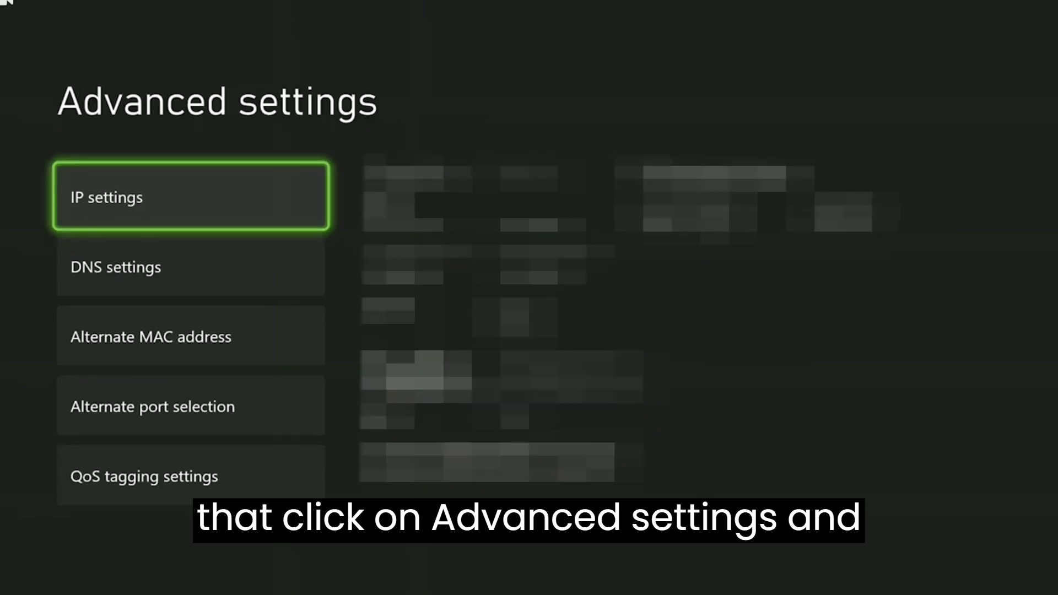